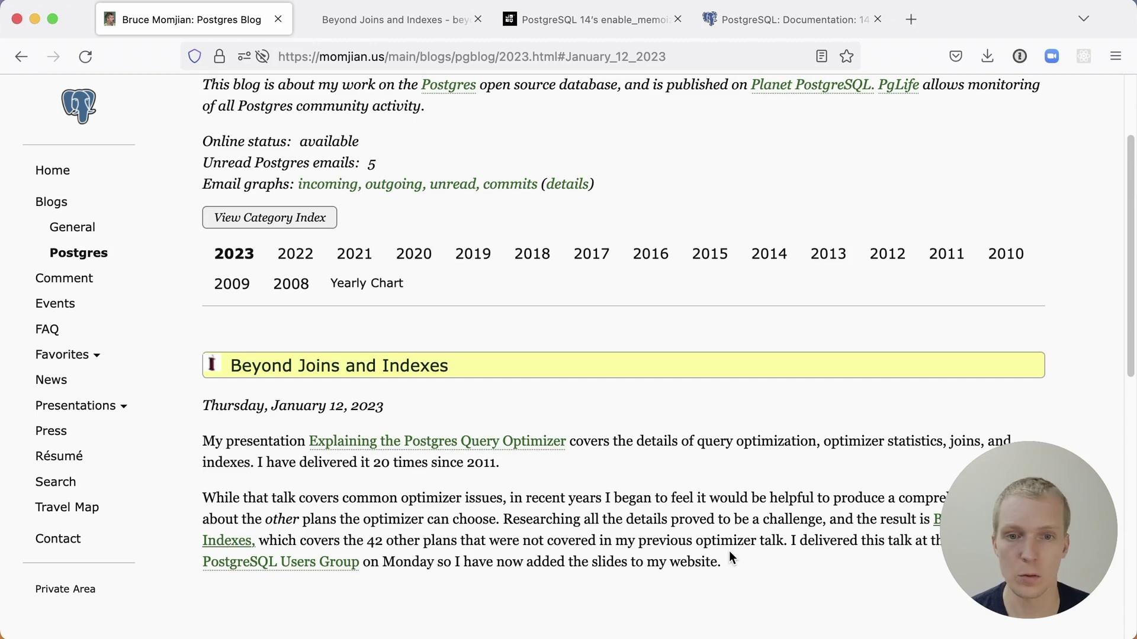
Step: Open the Beyond Joins and Indexes slides at slide 23, 'Memoize, Setup'
click(351, 20)
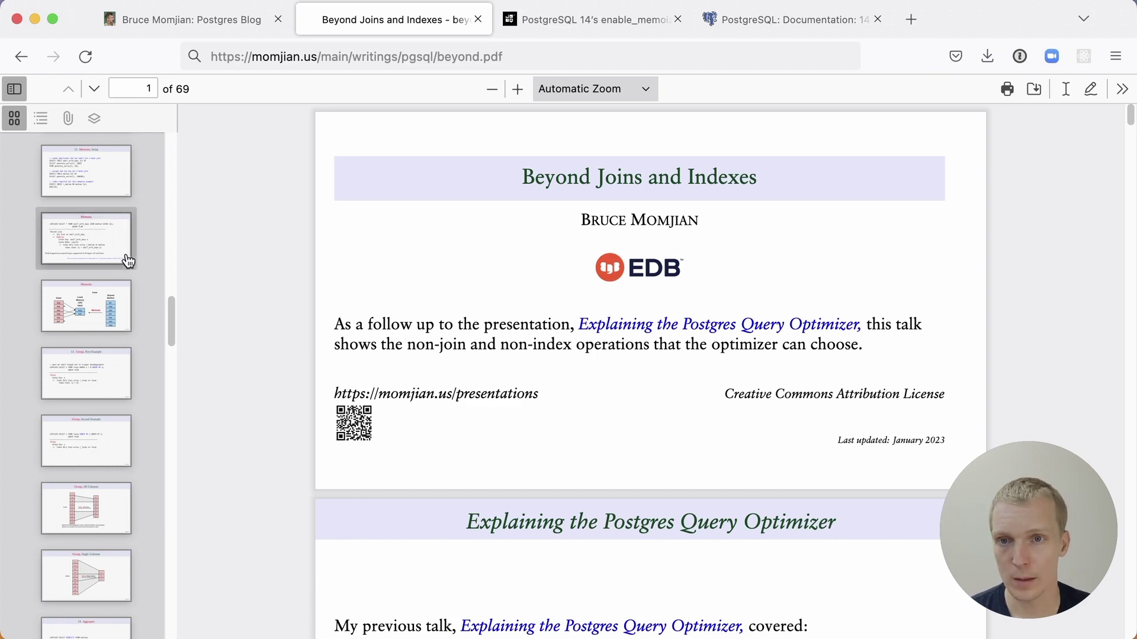
click(97, 191)
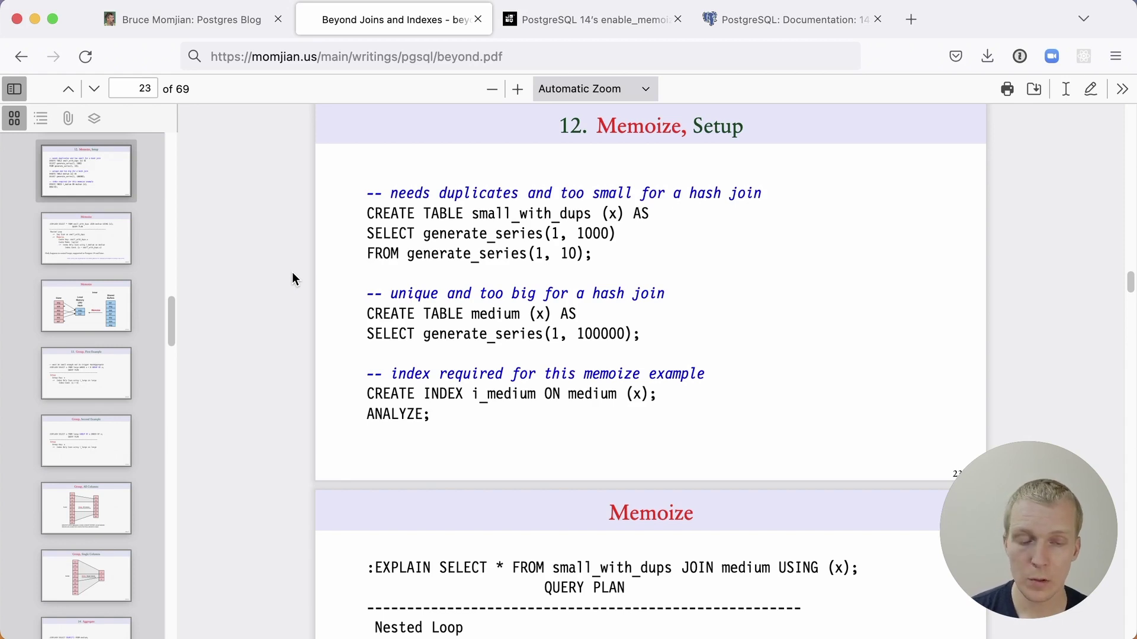
scroll(319, 227, down, 5)
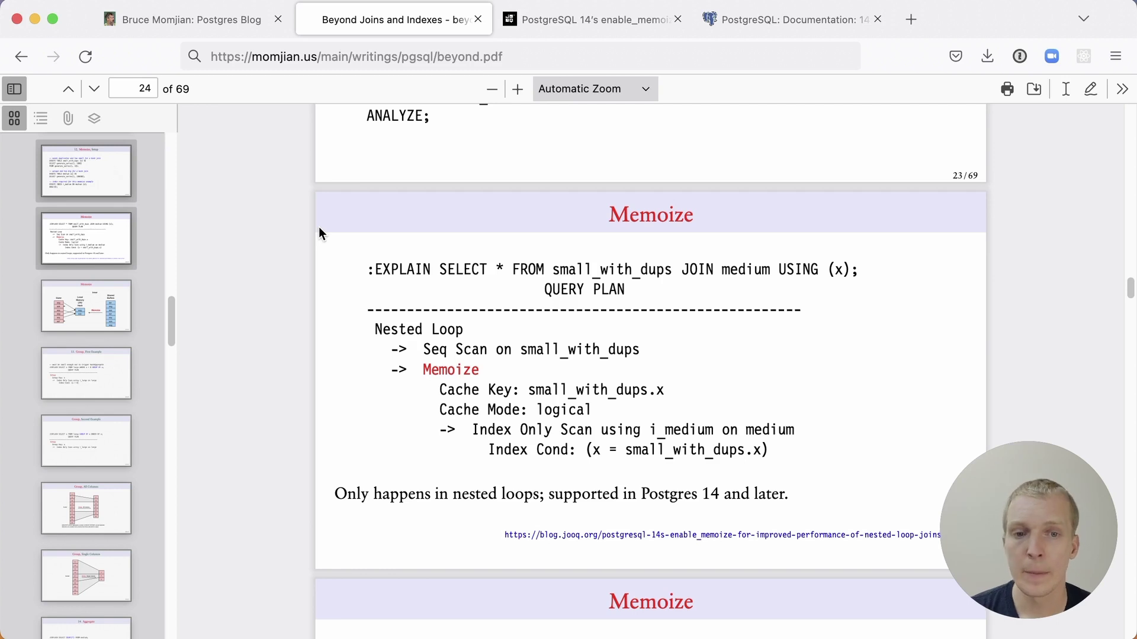
scroll(319, 229, down, 3)
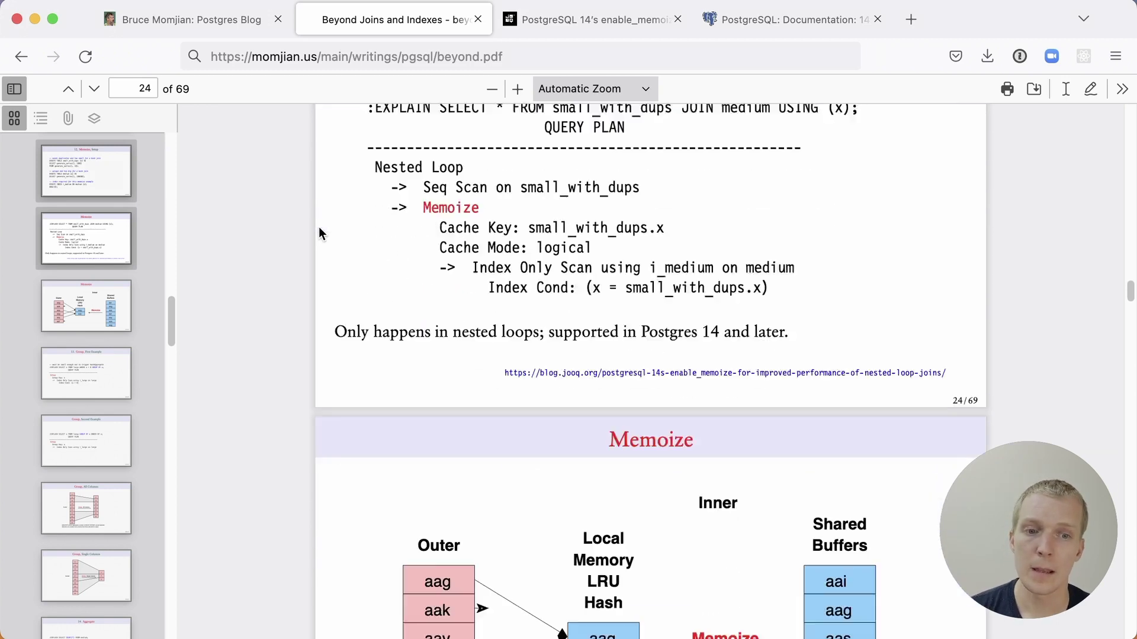
scroll(320, 228, down, 2)
scroll(319, 228, down, 2)
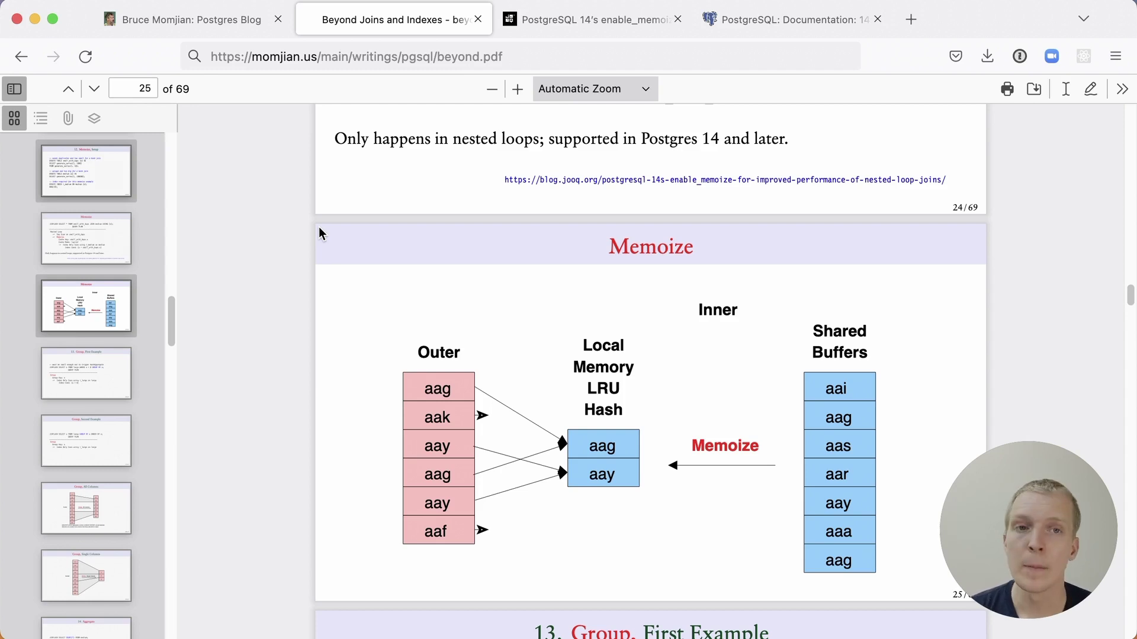
Step: Open the jOOQ enable_memoize article and highlight the enable_memoize setting name
click(649, 22)
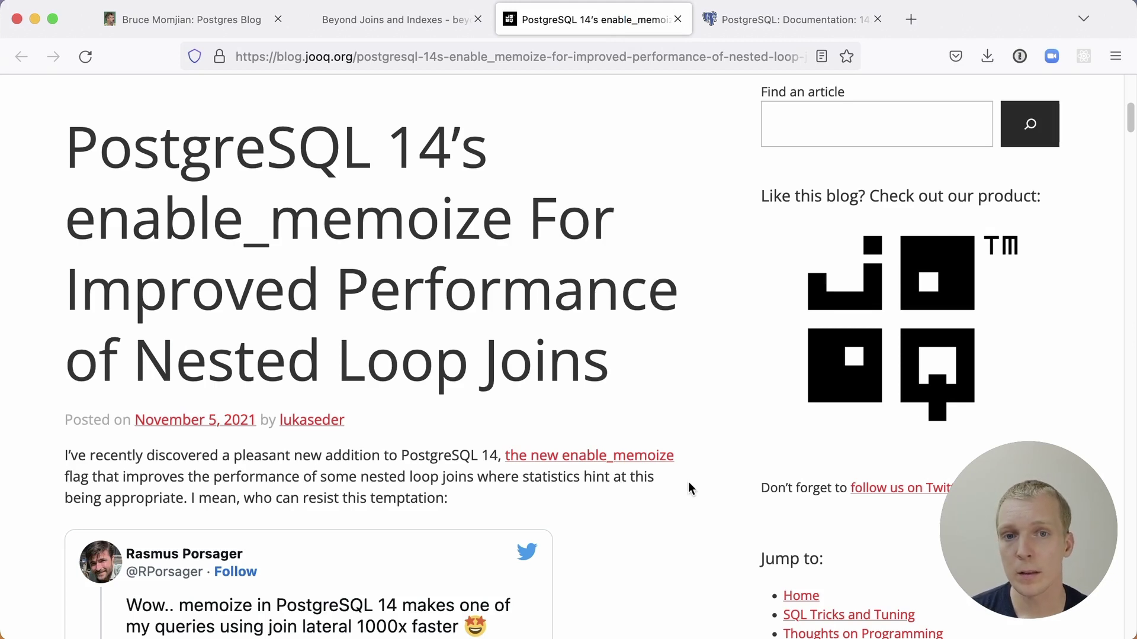
scroll(689, 482, down, 3)
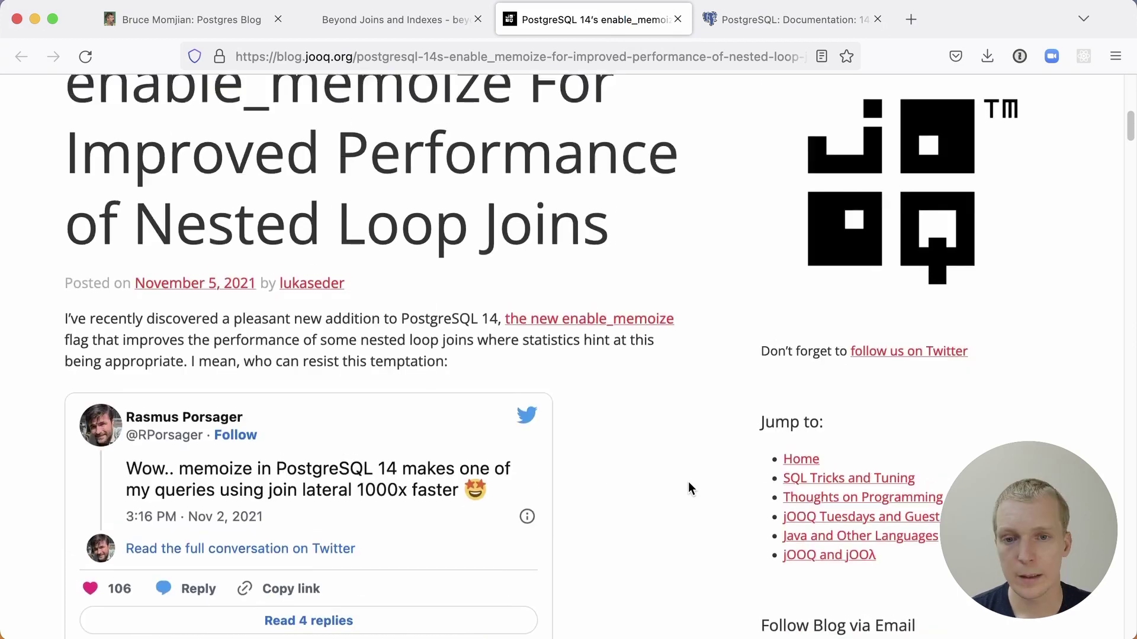
scroll(688, 482, down, 2)
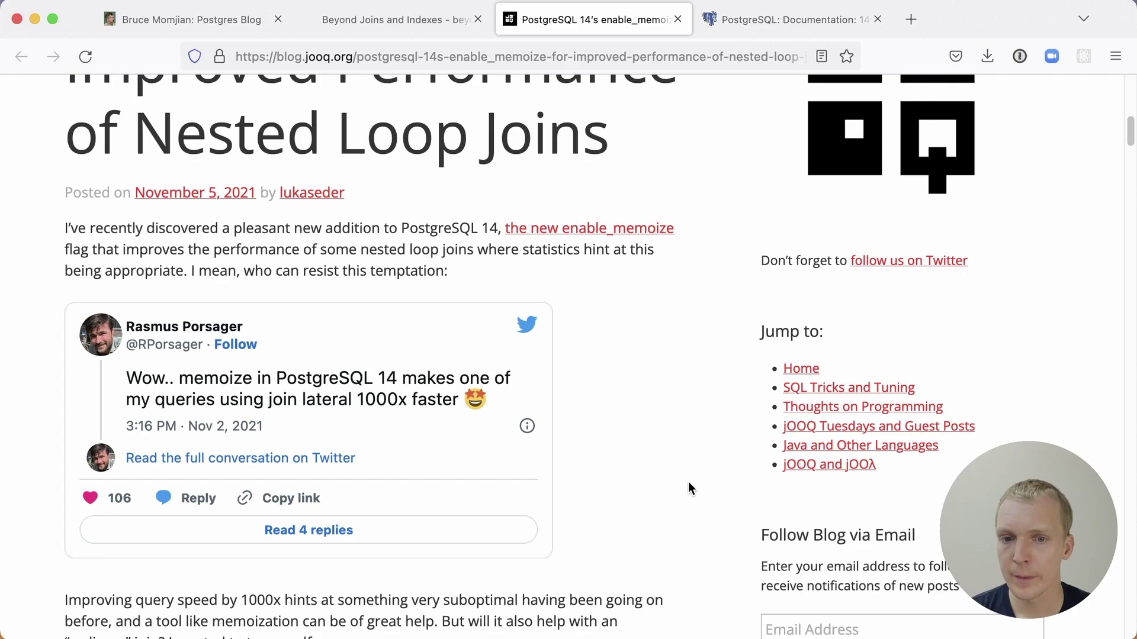
scroll(689, 483, down, 5)
scroll(688, 482, down, 3)
scroll(688, 483, down, 4)
scroll(688, 488, down, 1)
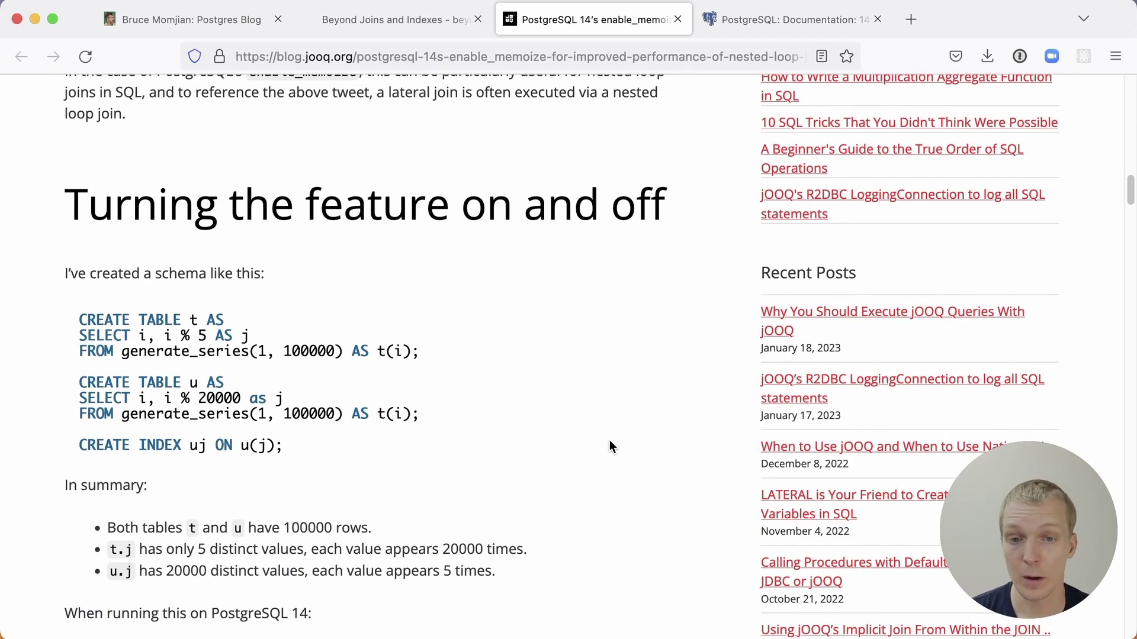
scroll(609, 442, down, 5)
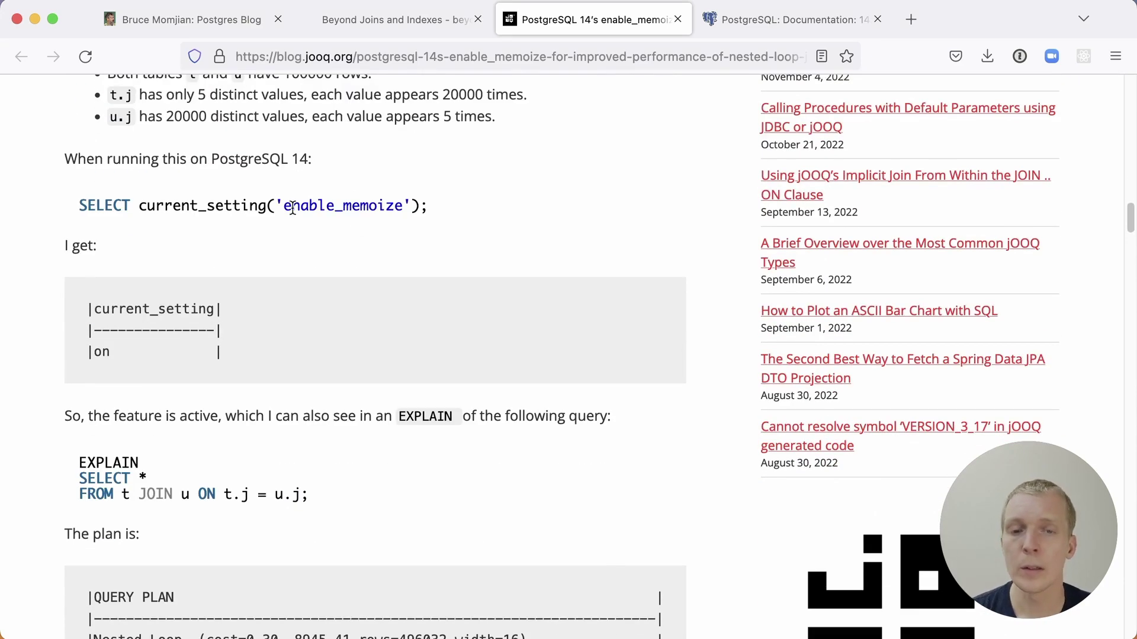
drag(282, 205, 404, 205)
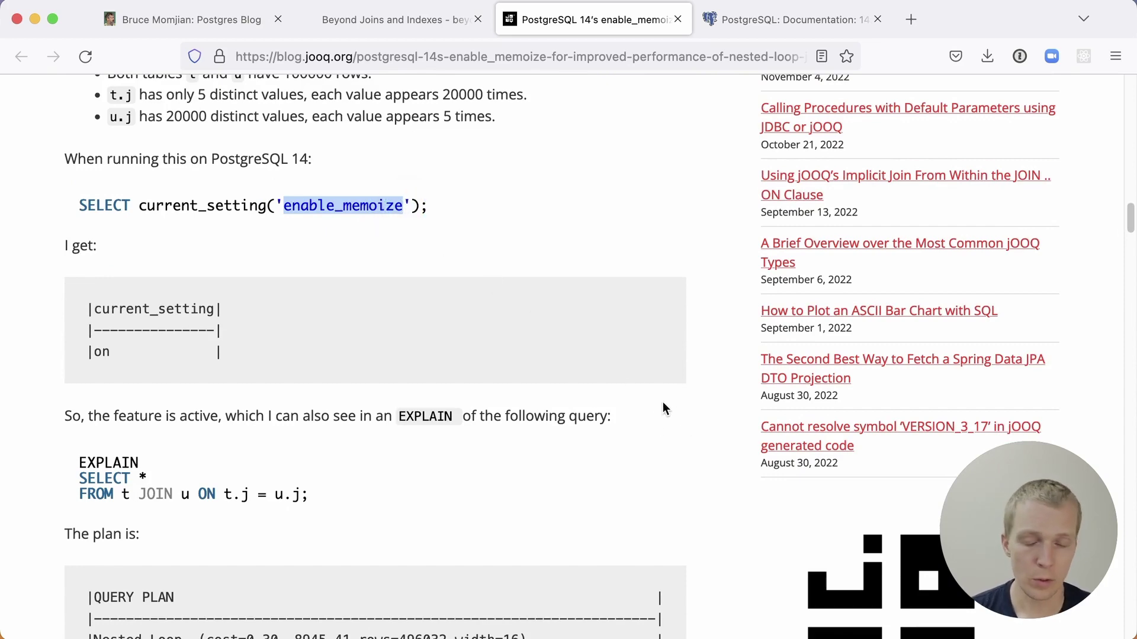
scroll(663, 403, down, 5)
scroll(426, 366, up, 1)
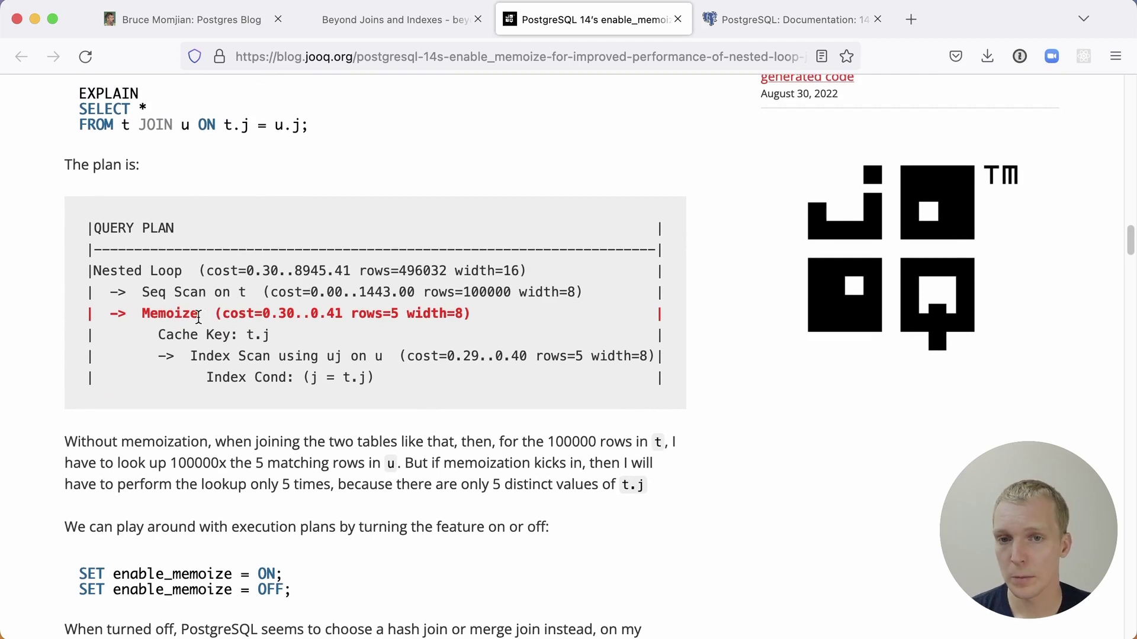
scroll(200, 316, down, 4)
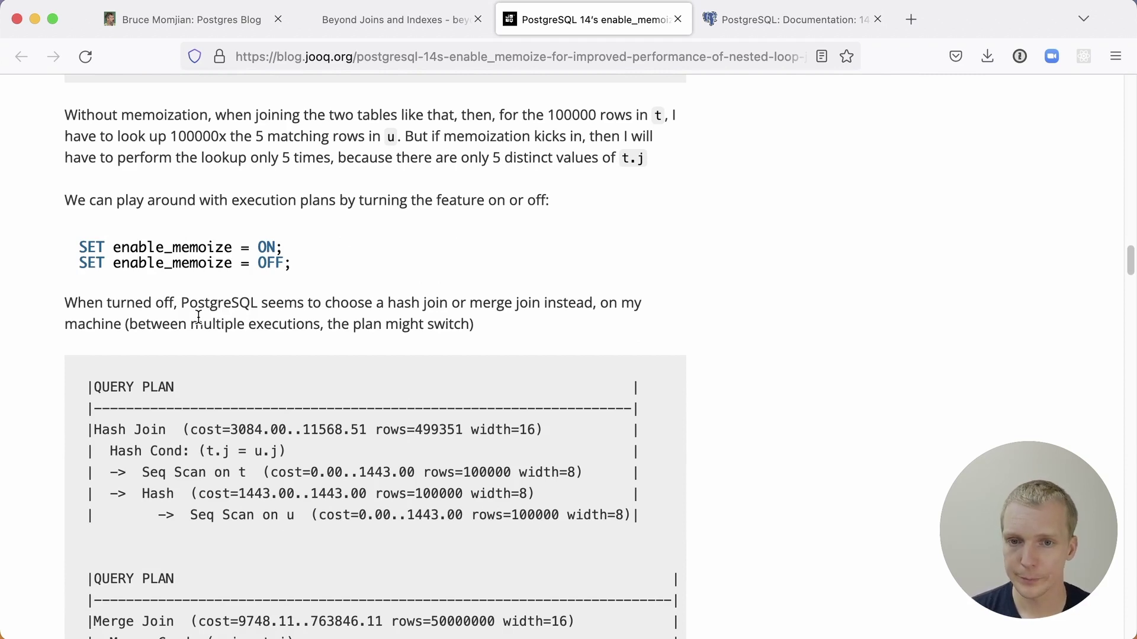
scroll(198, 317, down, 1)
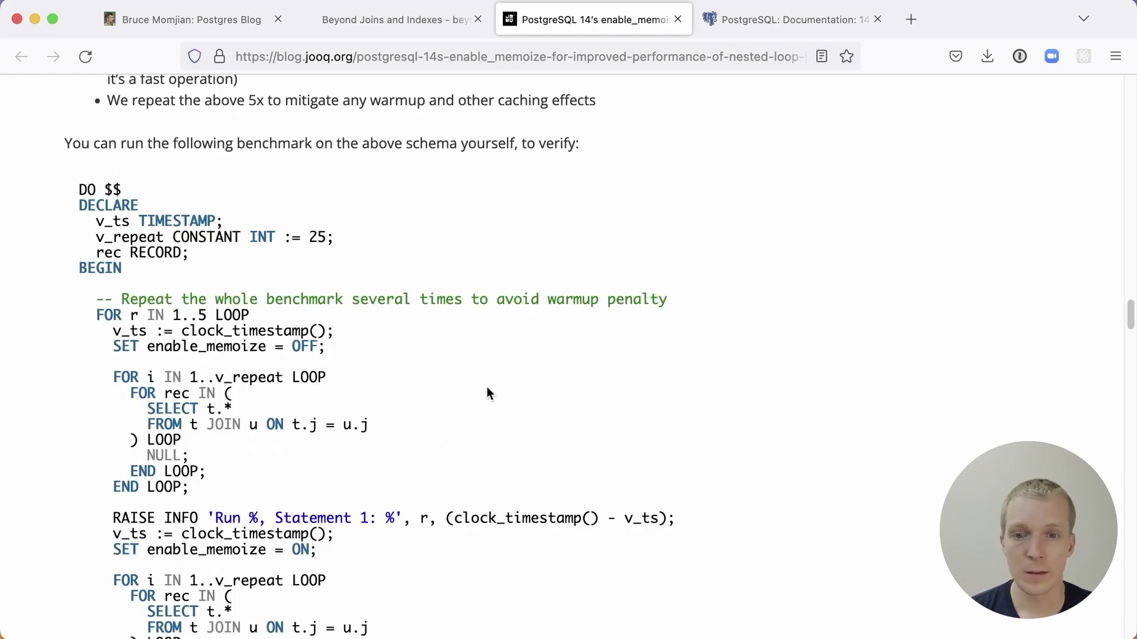
scroll(487, 391, down, 10)
scroll(487, 392, down, 2)
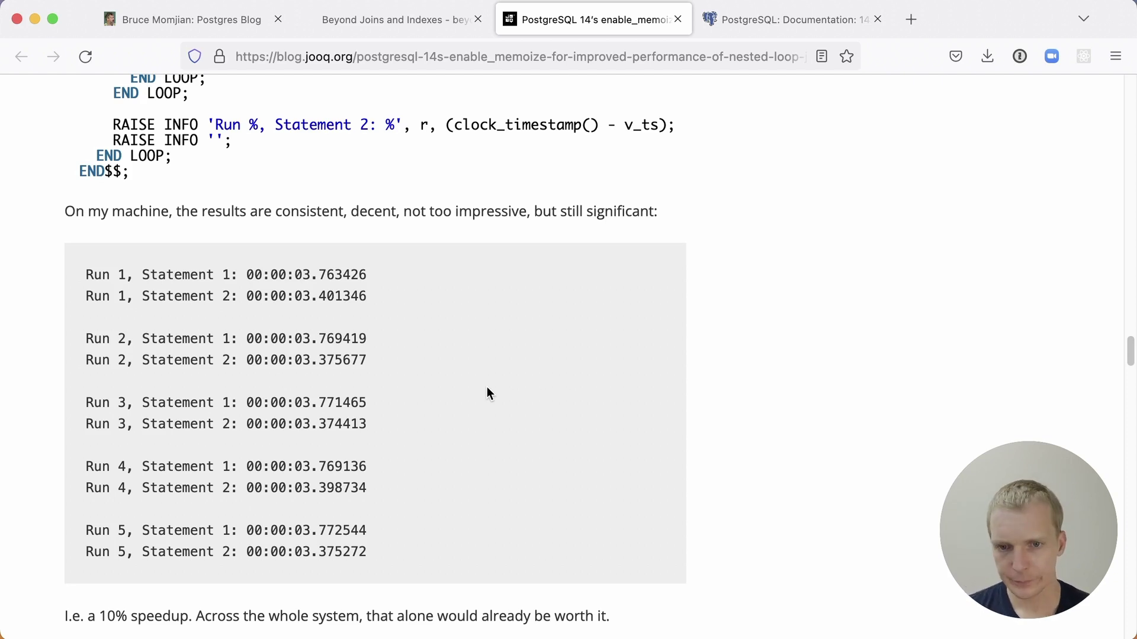
scroll(487, 393, down, 3)
scroll(561, 408, down, 2)
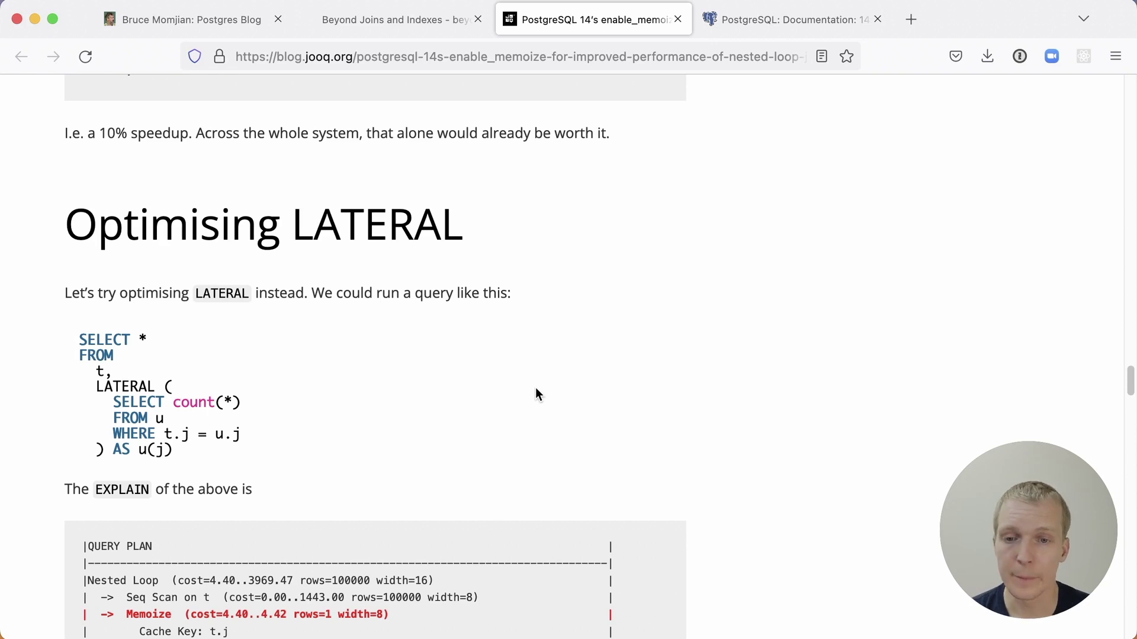
scroll(536, 394, down, 3)
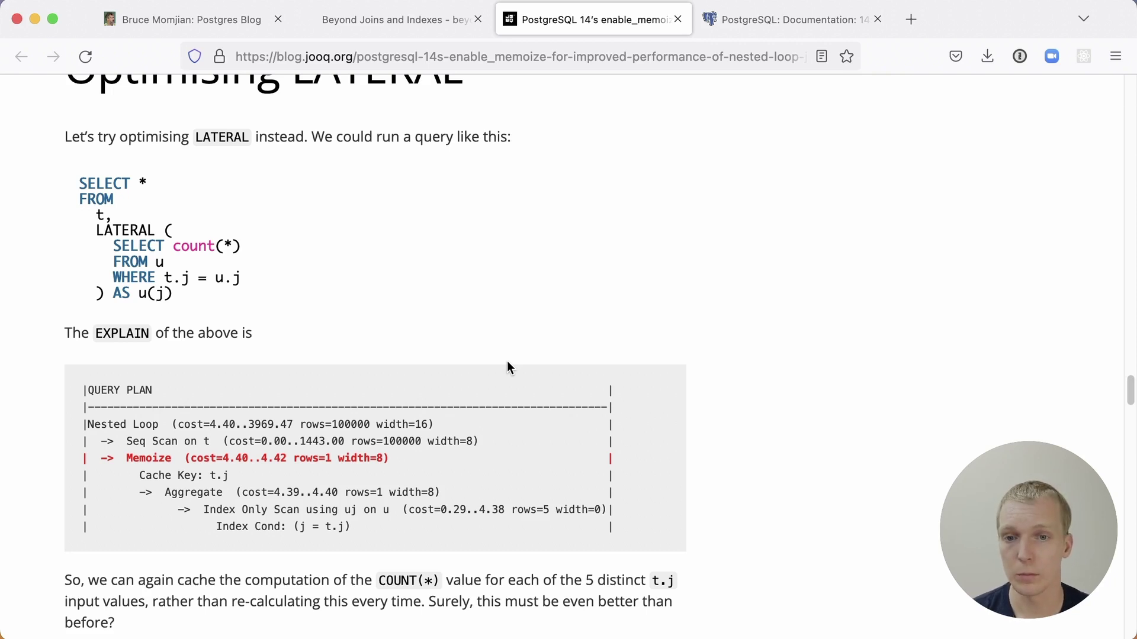
scroll(507, 367, down, 3)
scroll(507, 366, down, 10)
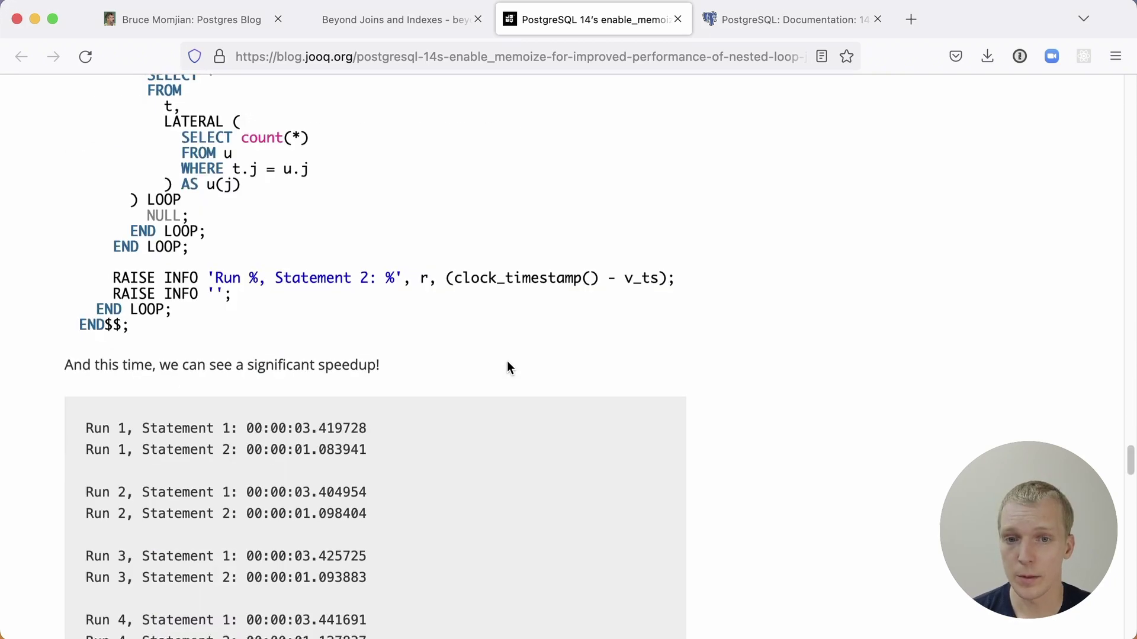
scroll(507, 367, down, 2)
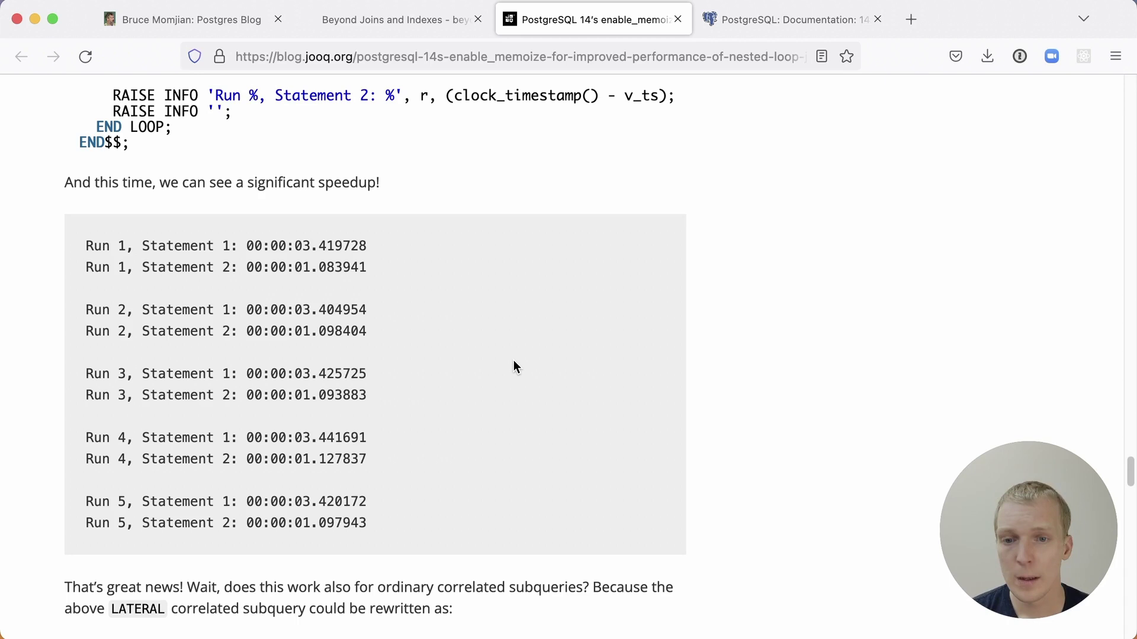
scroll(513, 367, down, 2)
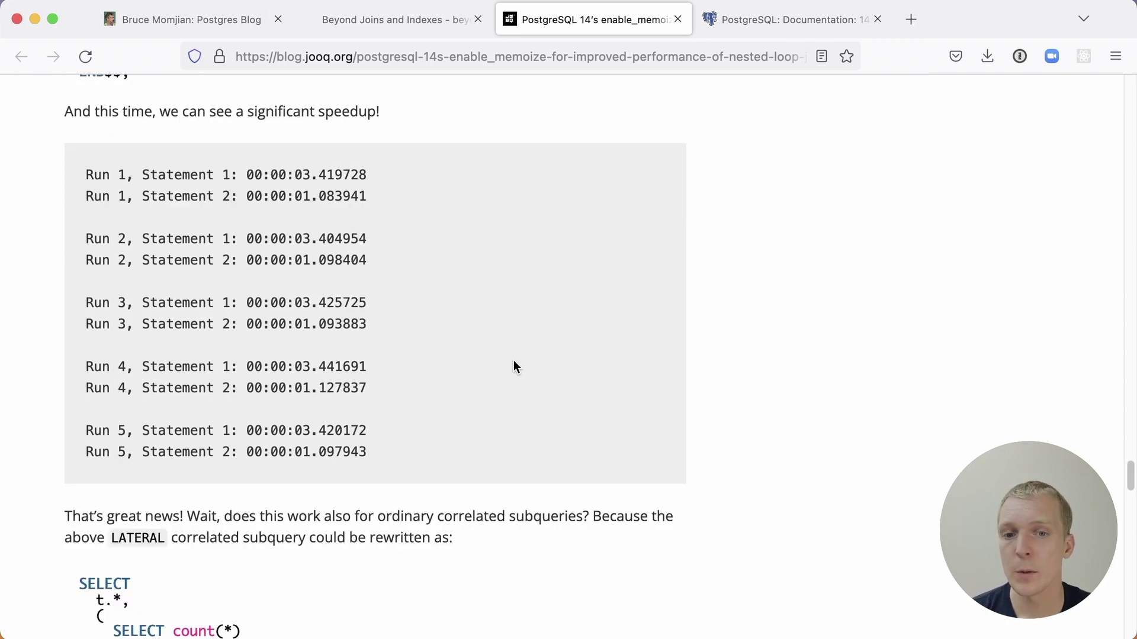
scroll(514, 366, down, 5)
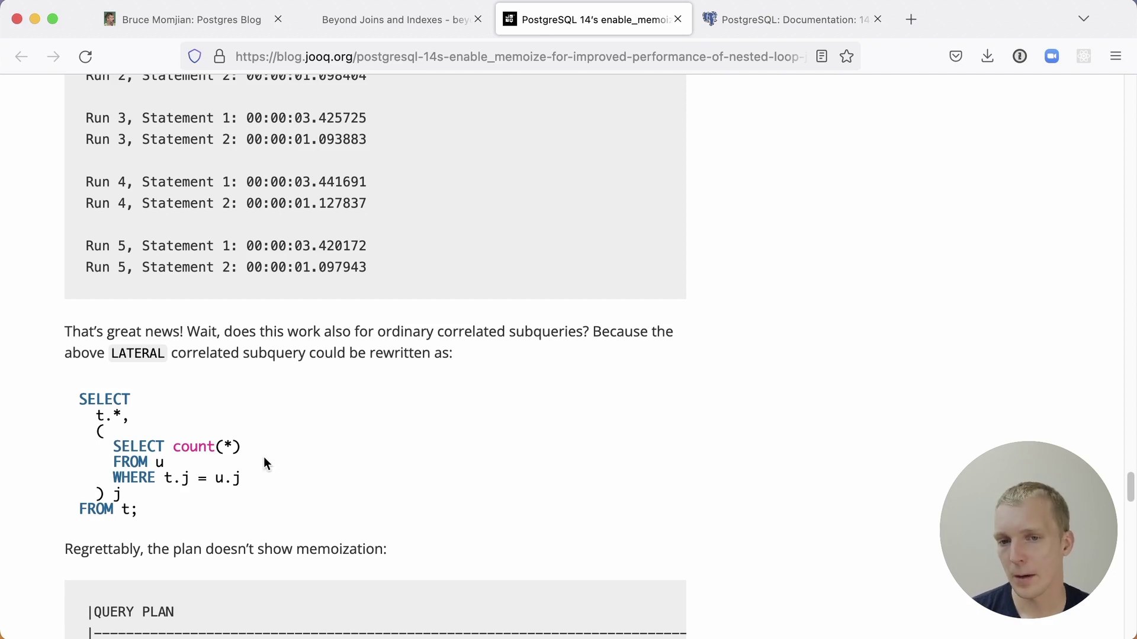
Step: Open the 14.4 release notes and highlight 'Memoize' and 'really the best plan' in the cost-estimate fix
click(762, 16)
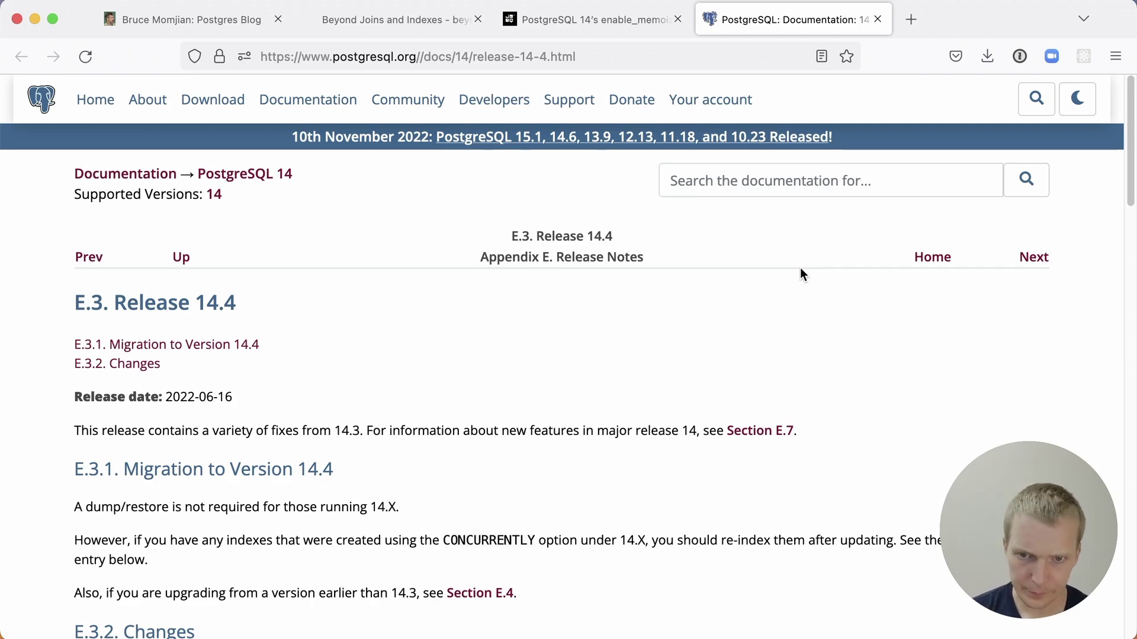
scroll(695, 297, down, 5)
scroll(695, 300, down, 2)
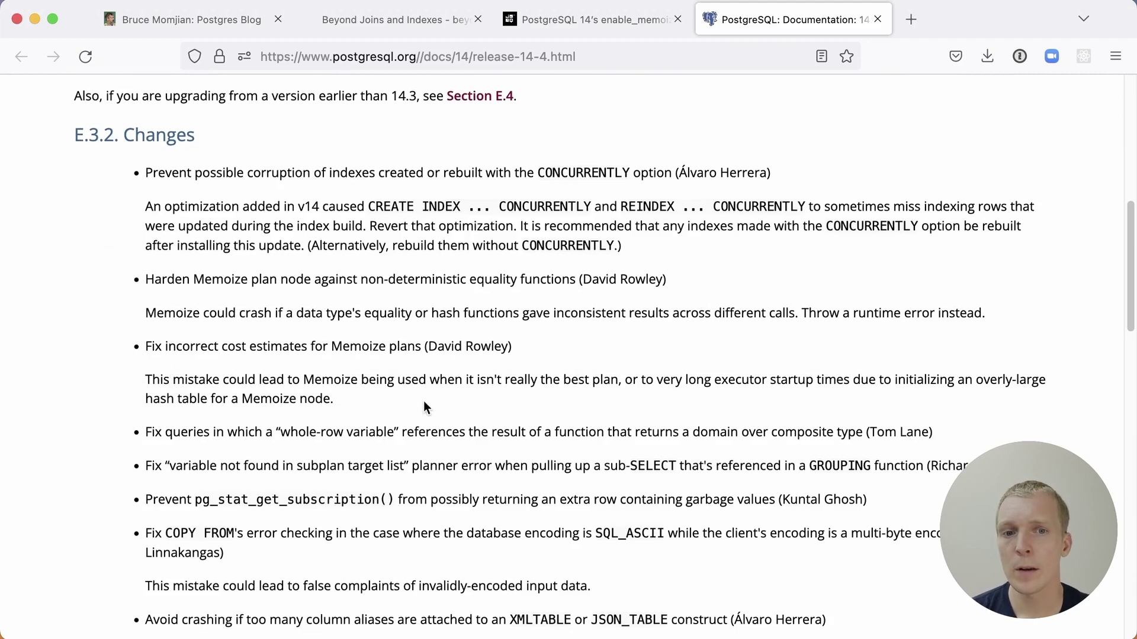
drag(305, 380, 360, 379)
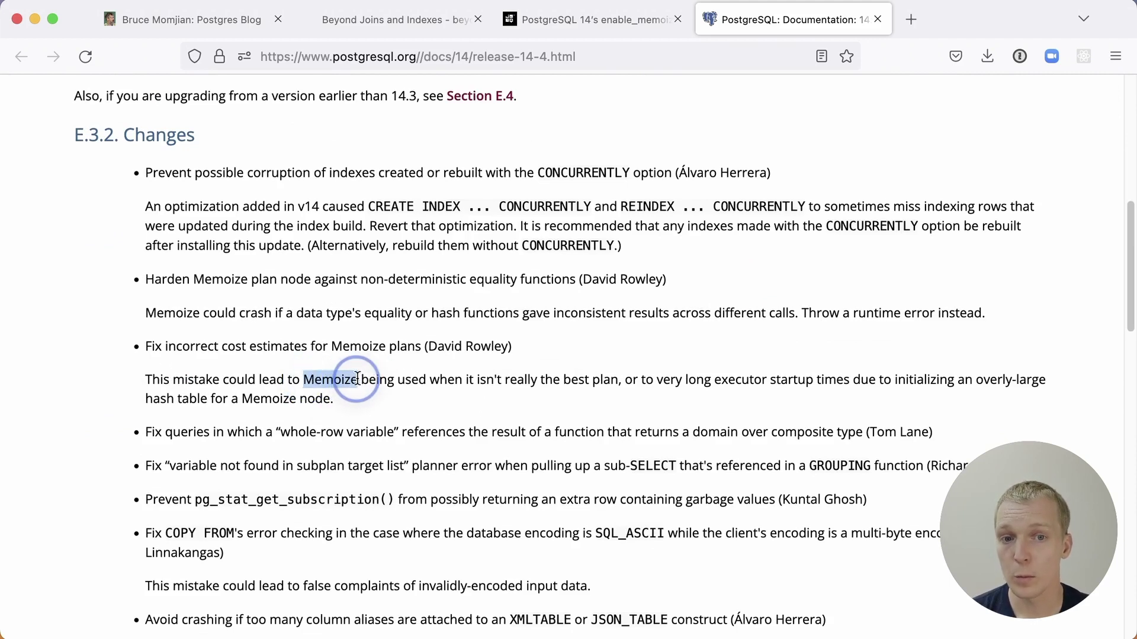
drag(618, 380, 503, 382)
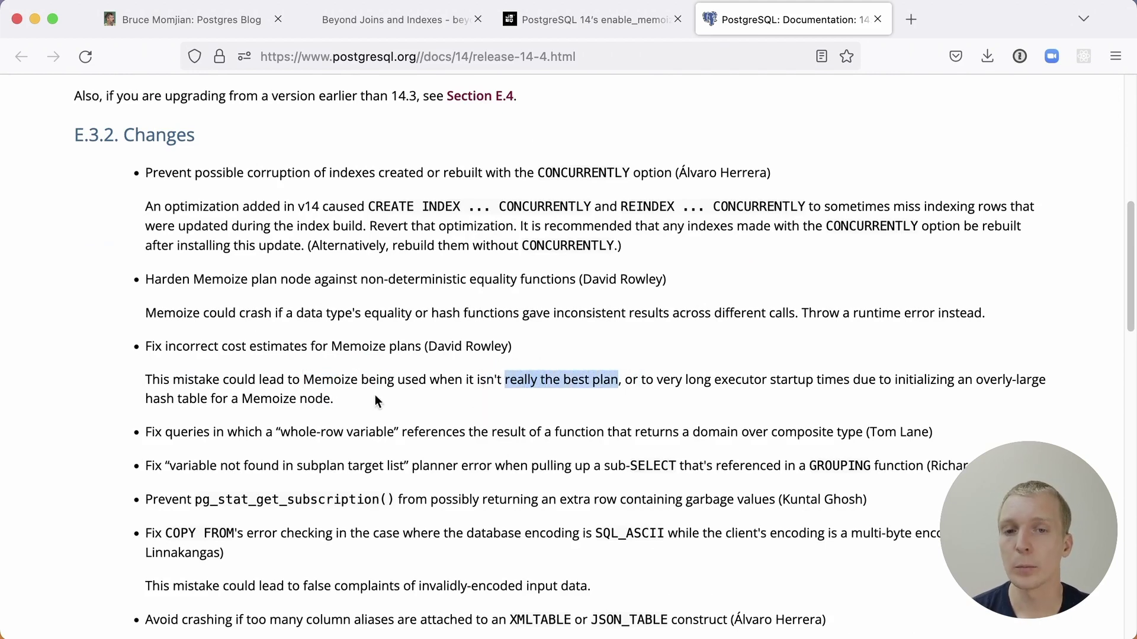